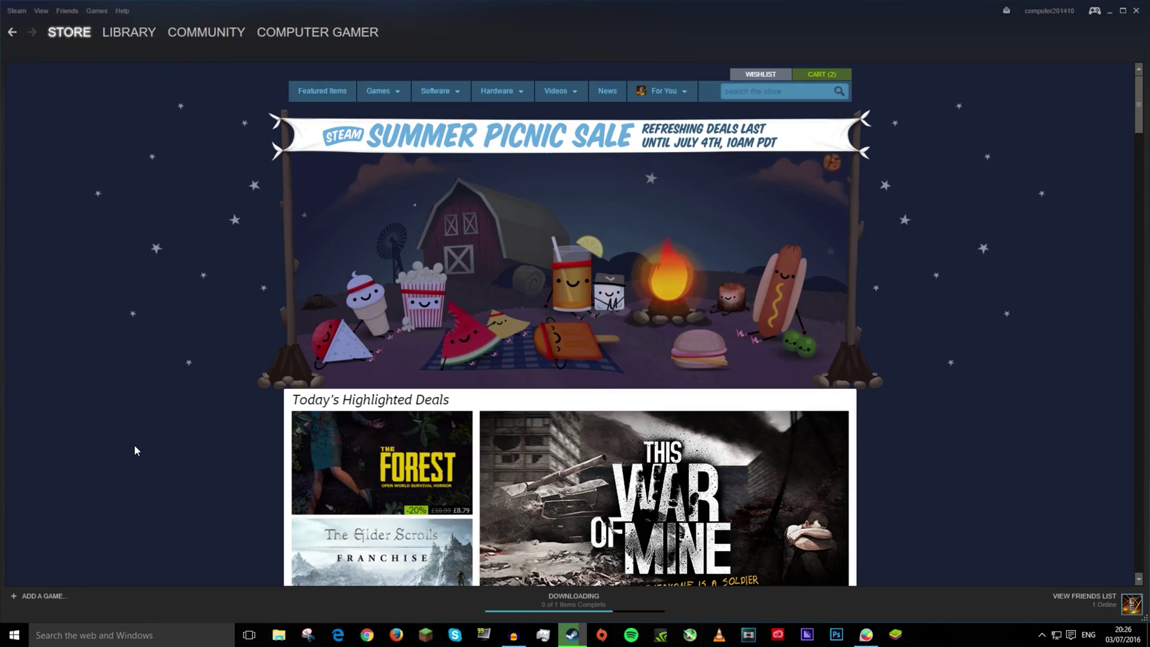
{"action": "scroll", "coordinate": [607, 462], "scroll_direction": "down", "scroll_amount": 5}
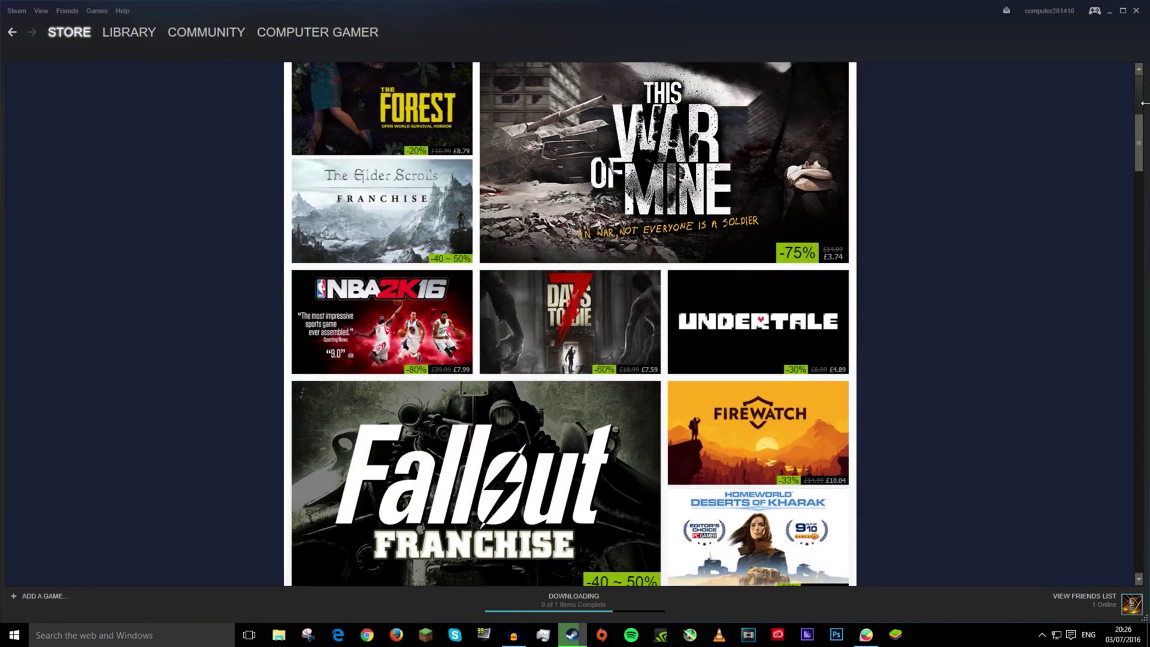
{"action": "scroll", "coordinate": [1116, 326], "scroll_direction": "down", "scroll_amount": 5}
{"action": "scroll", "coordinate": [1101, 398], "scroll_direction": "down", "scroll_amount": 8}
{"action": "scroll", "coordinate": [1101, 398], "scroll_direction": "up", "scroll_amount": 15}
{"action": "mouse_move", "coordinate": [1137, 116]}
{"action": "left_mouse_down"}
{"action": "mouse_move", "coordinate": [1141, 369]}
{"action": "mouse_move", "coordinate": [1142, 232]}
{"action": "left_mouse_up"}
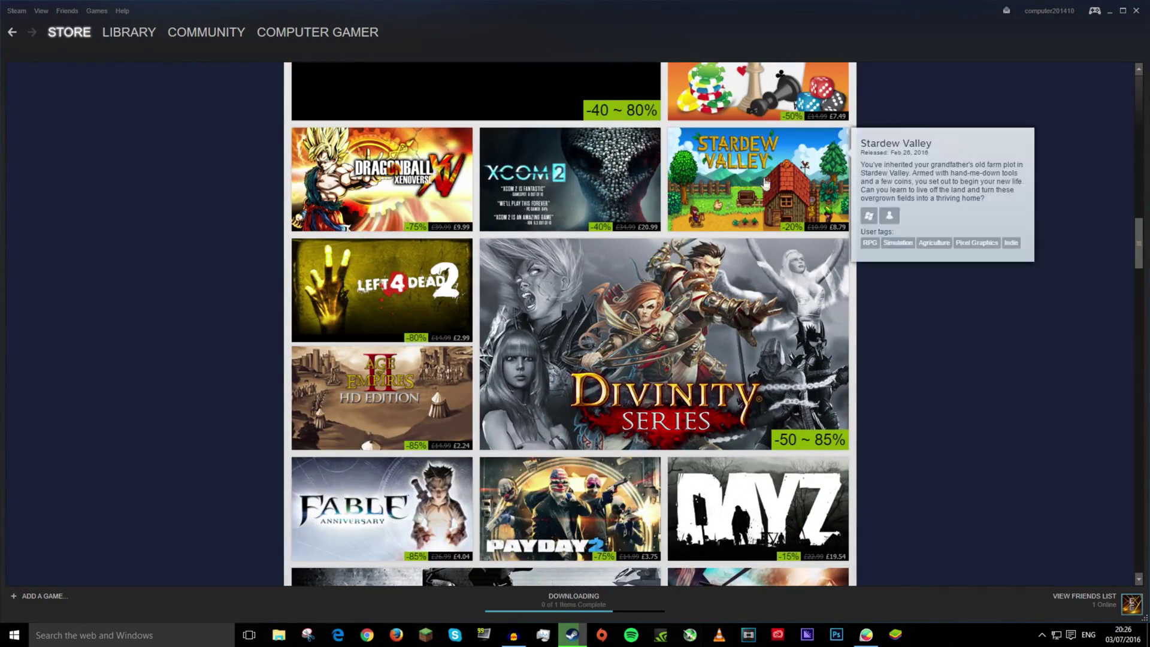
- View the XCOM 2 store page and community hub, then return to the store front
{"action": "left_click", "coordinate": [531, 167]}
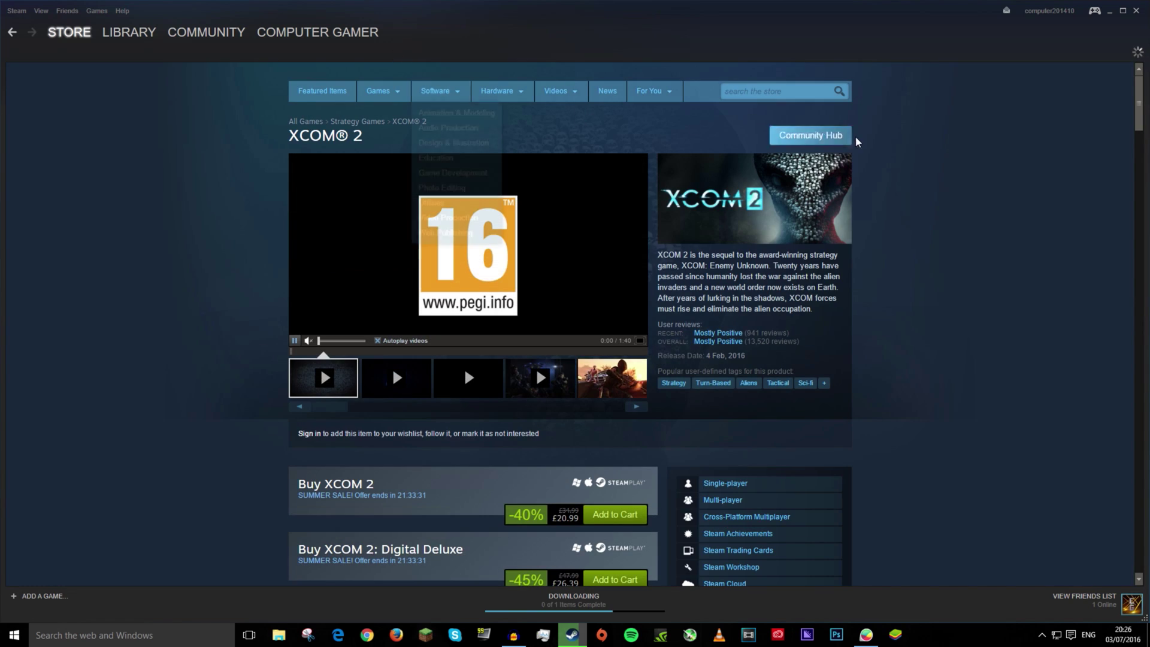
{"action": "left_click", "coordinate": [824, 141]}
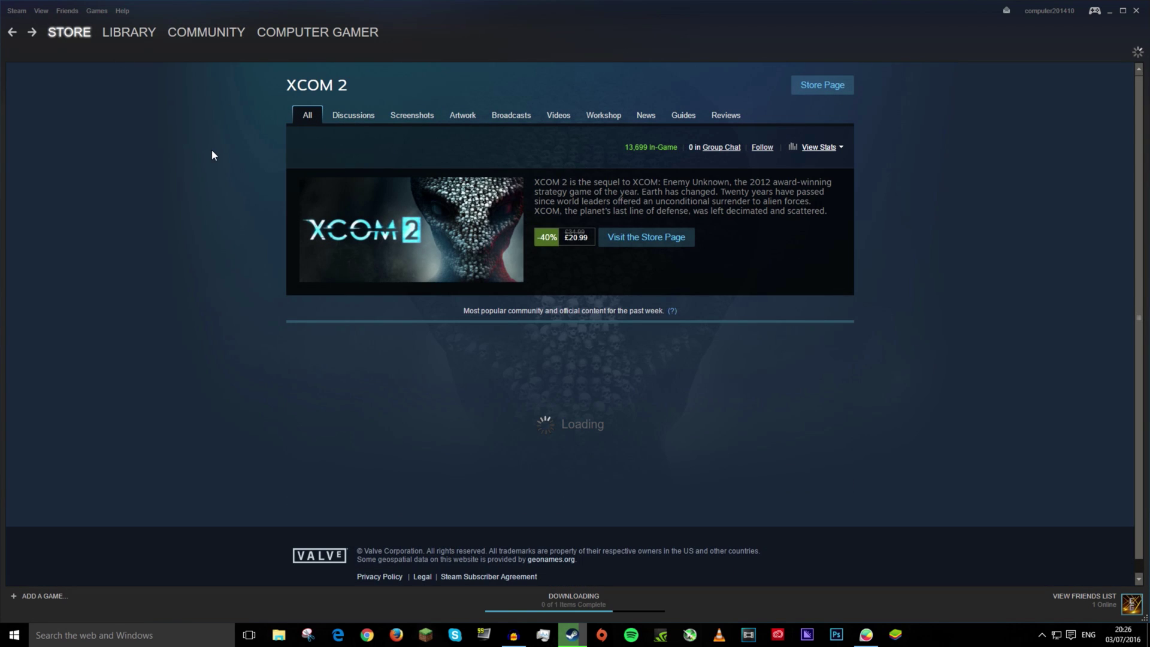
{"action": "left_click", "coordinate": [63, 33]}
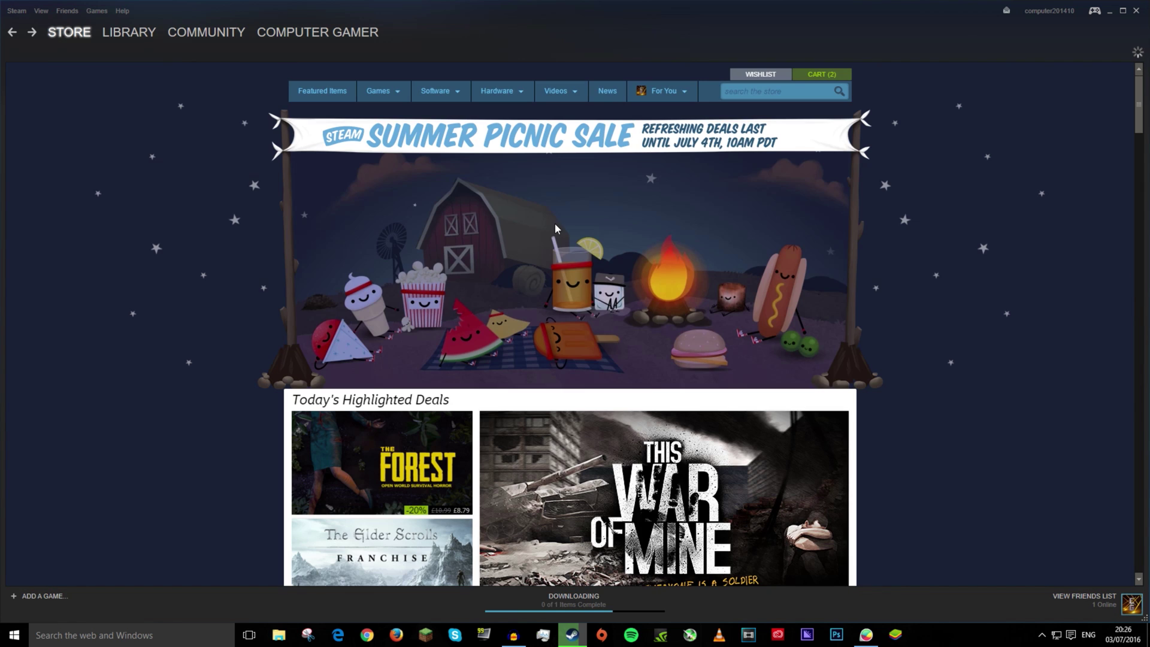
{"action": "scroll", "coordinate": [680, 370], "scroll_direction": "down", "scroll_amount": 4}
{"action": "mouse_move", "coordinate": [664, 499]}
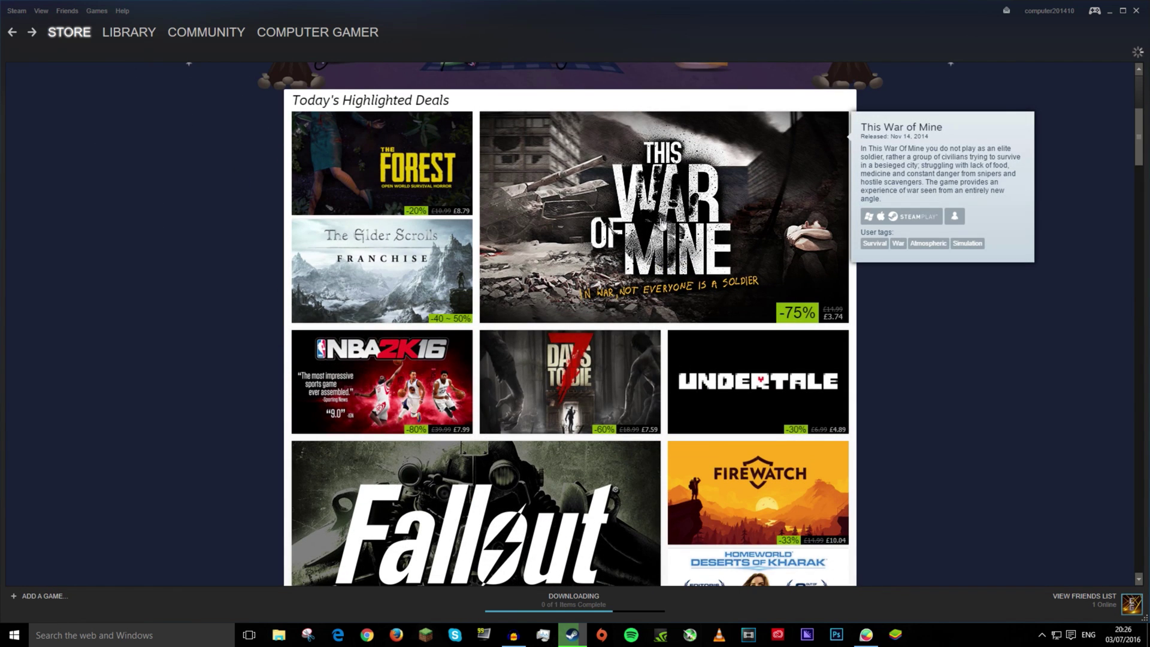
- Open the This War of Mine community hub and highlight its 3,400 in-game player count
{"action": "left_click", "coordinate": [661, 146]}
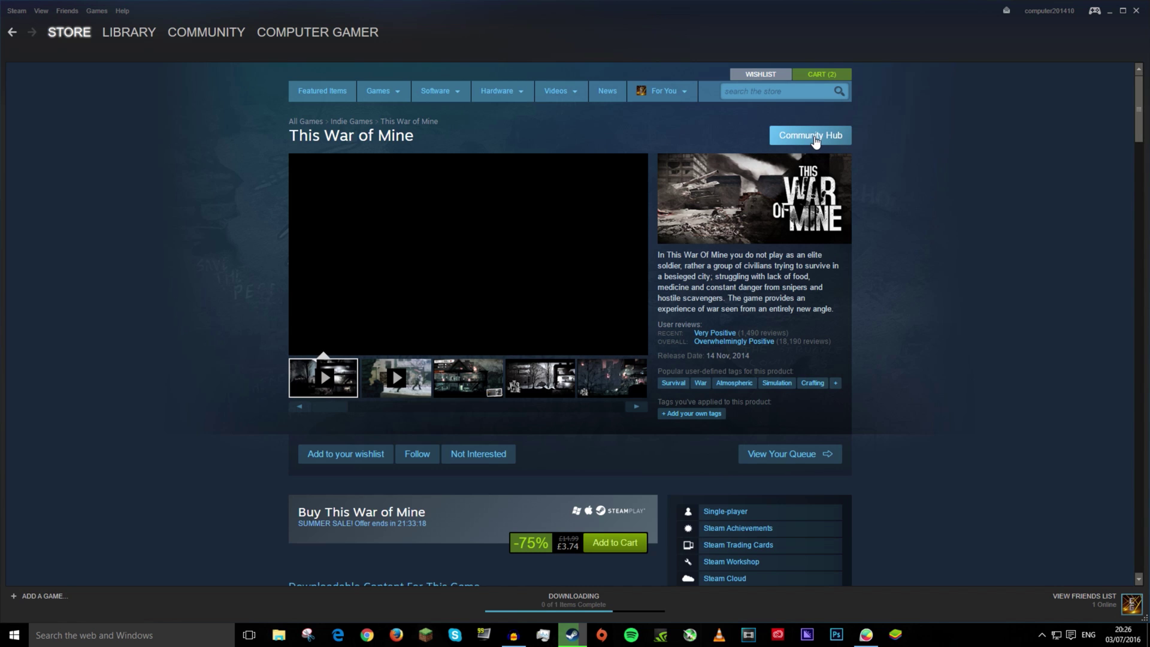
{"action": "left_click", "coordinate": [816, 138]}
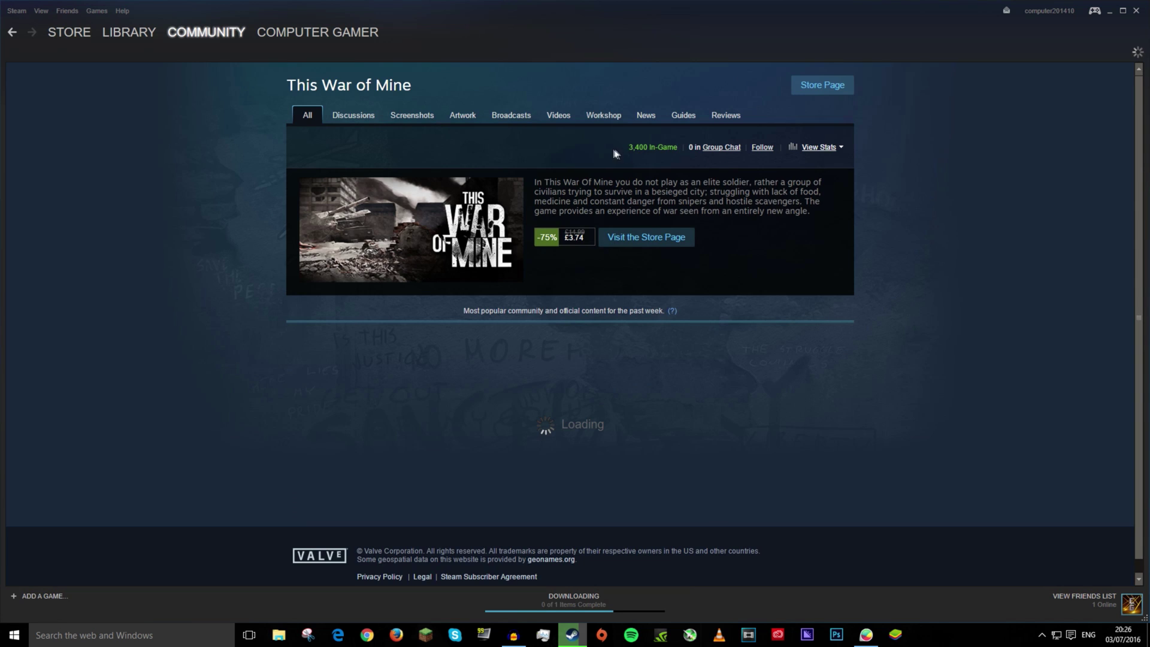
{"action": "left_click_drag", "start_coordinate": [623, 154], "coordinate": [662, 148]}
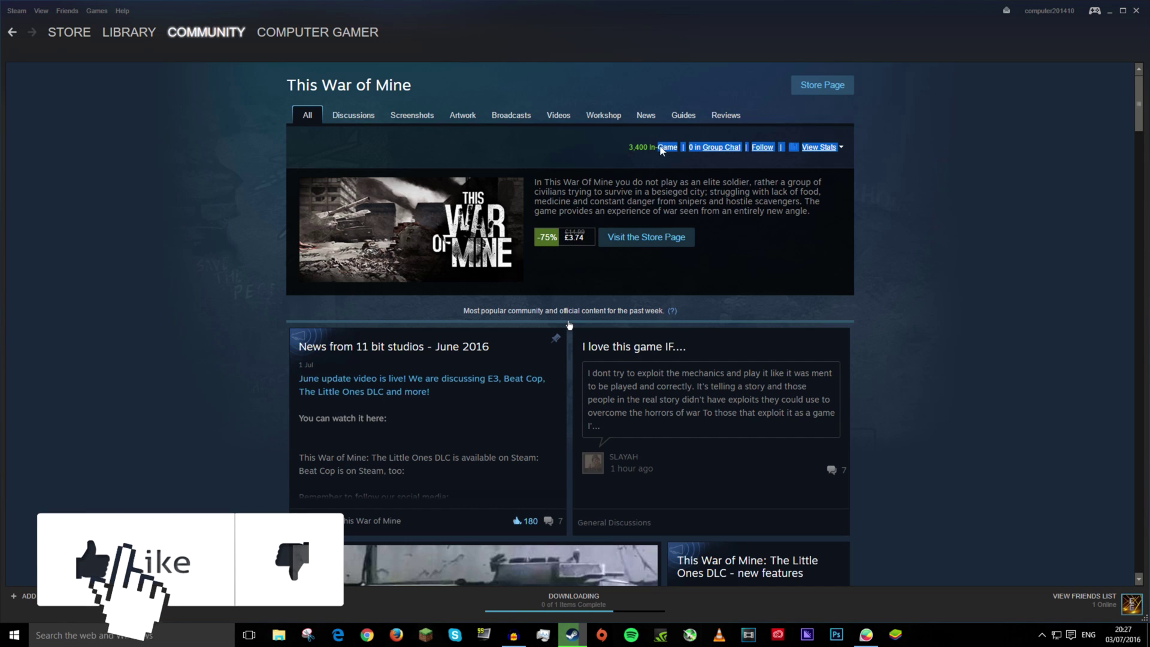
- Open Call of Duty: Black Ops III's community hub from the library and highlight its in-game count
{"action": "left_click", "coordinate": [128, 32]}
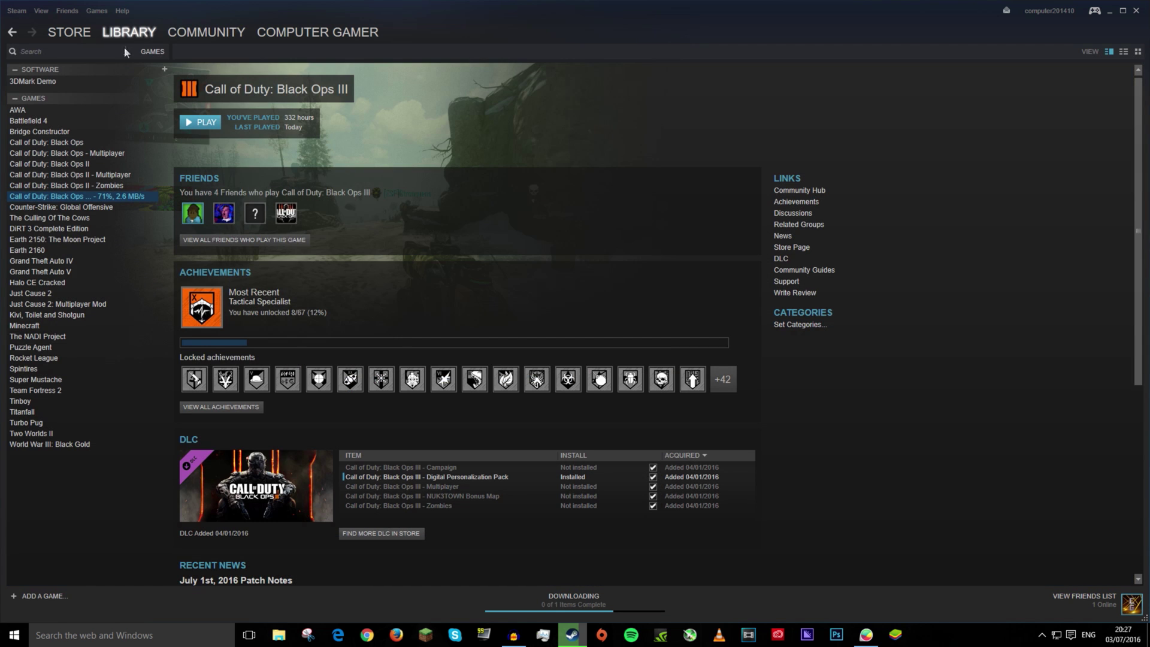
{"action": "left_click", "coordinate": [41, 186]}
{"action": "left_click", "coordinate": [48, 196]}
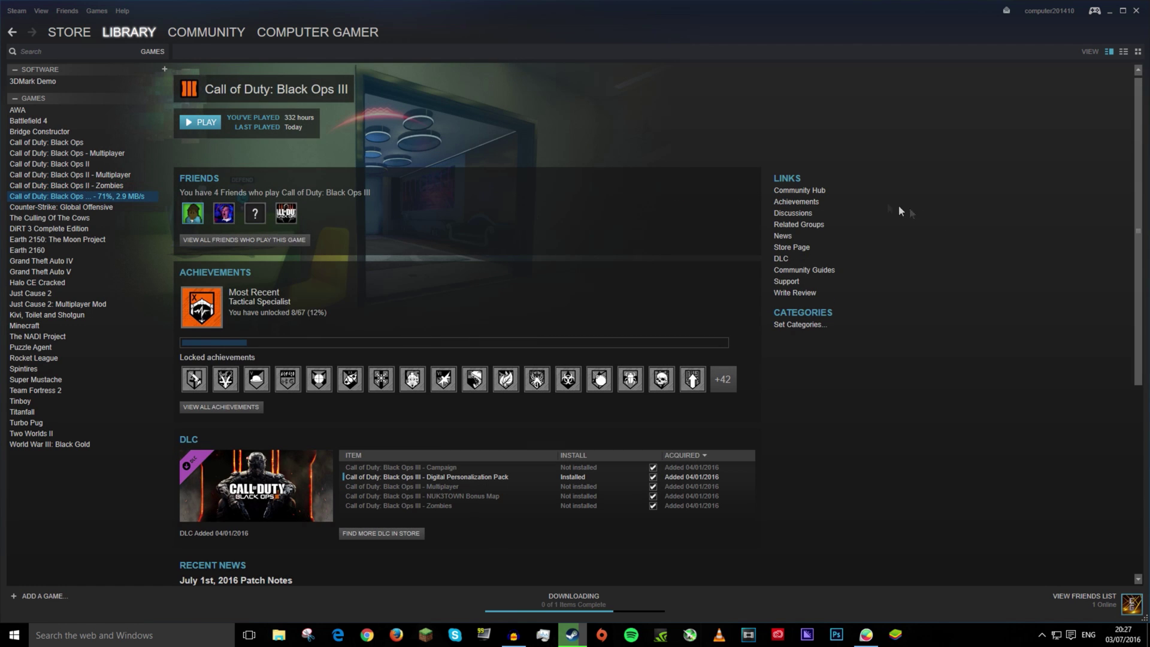
{"action": "left_click", "coordinate": [799, 189]}
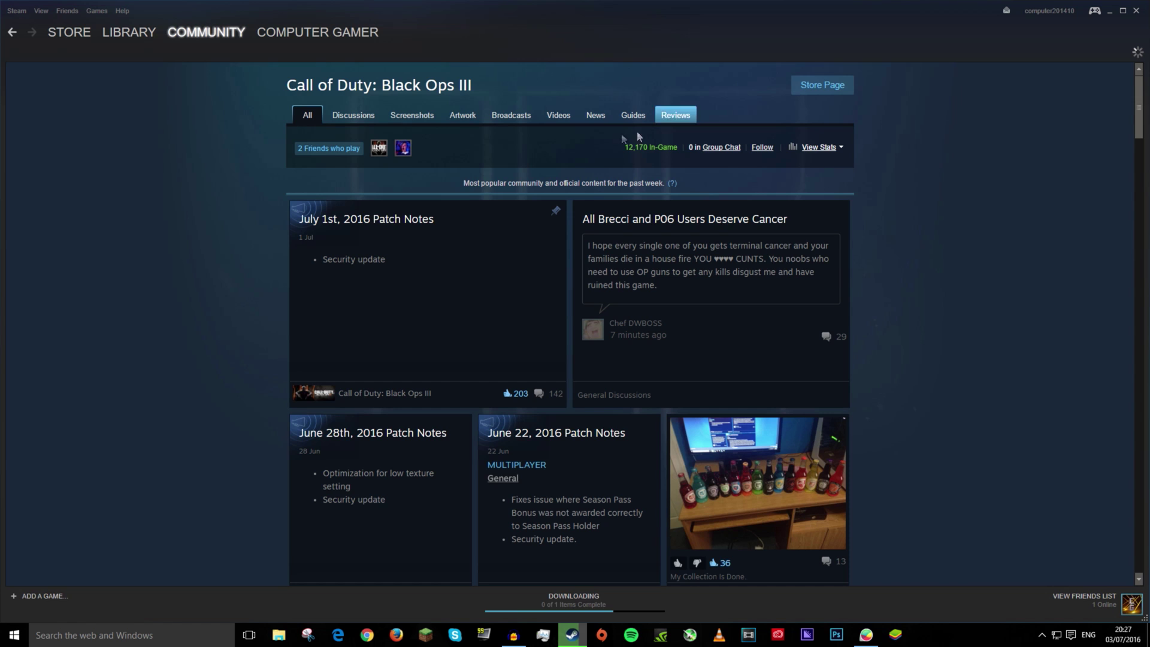
{"action": "left_click_drag", "start_coordinate": [813, 189], "coordinate": [661, 155]}
- Open the Grand Theft Auto V community hub from the library
{"action": "left_click", "coordinate": [129, 32]}
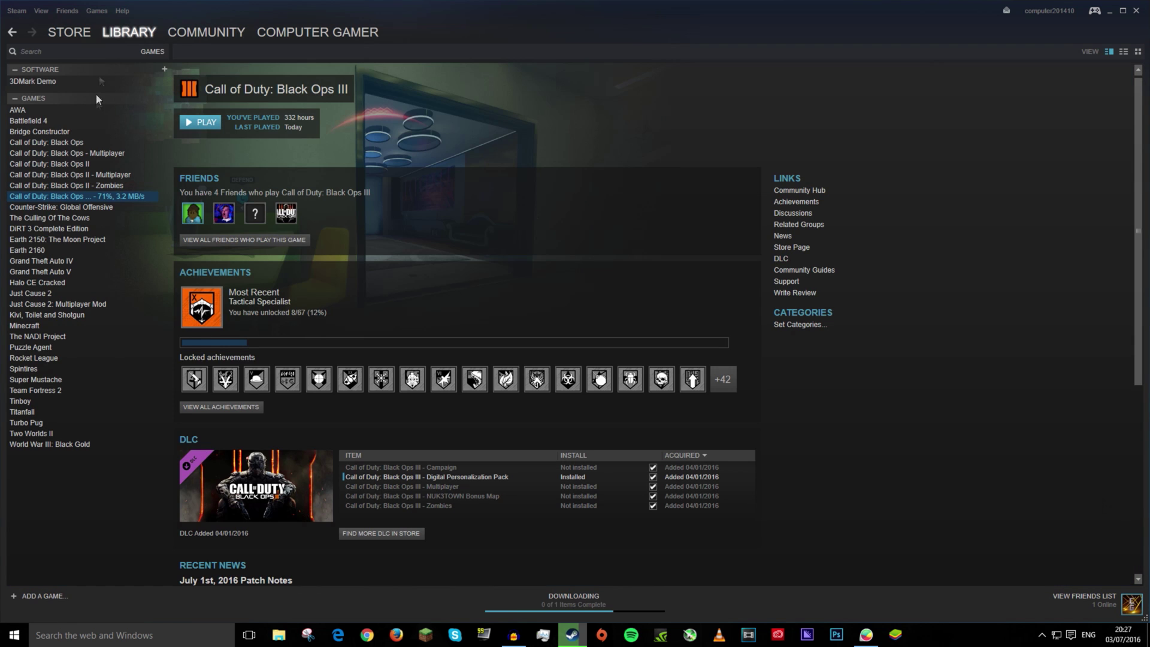
{"action": "left_click", "coordinate": [40, 272]}
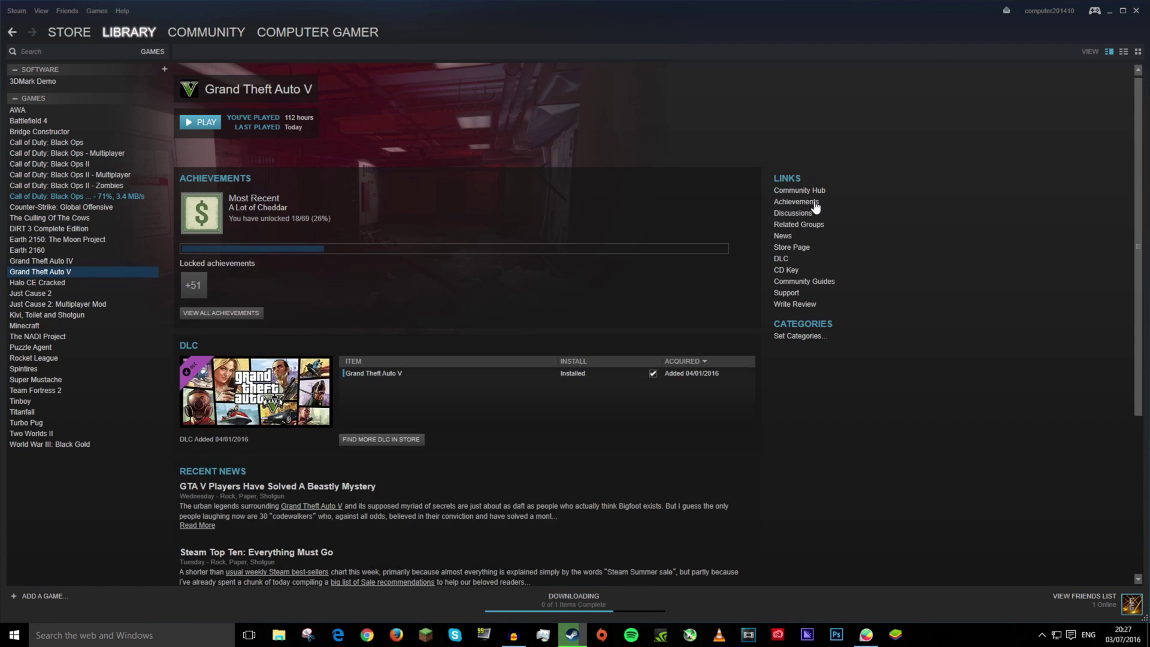
{"action": "left_click", "coordinate": [800, 190]}
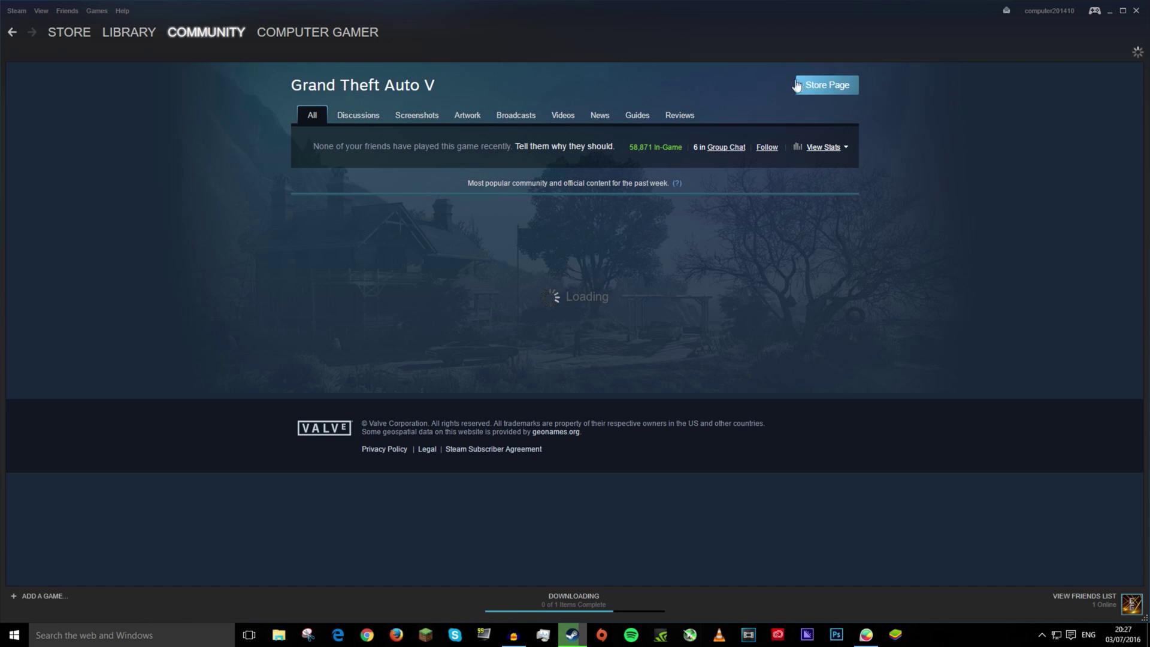